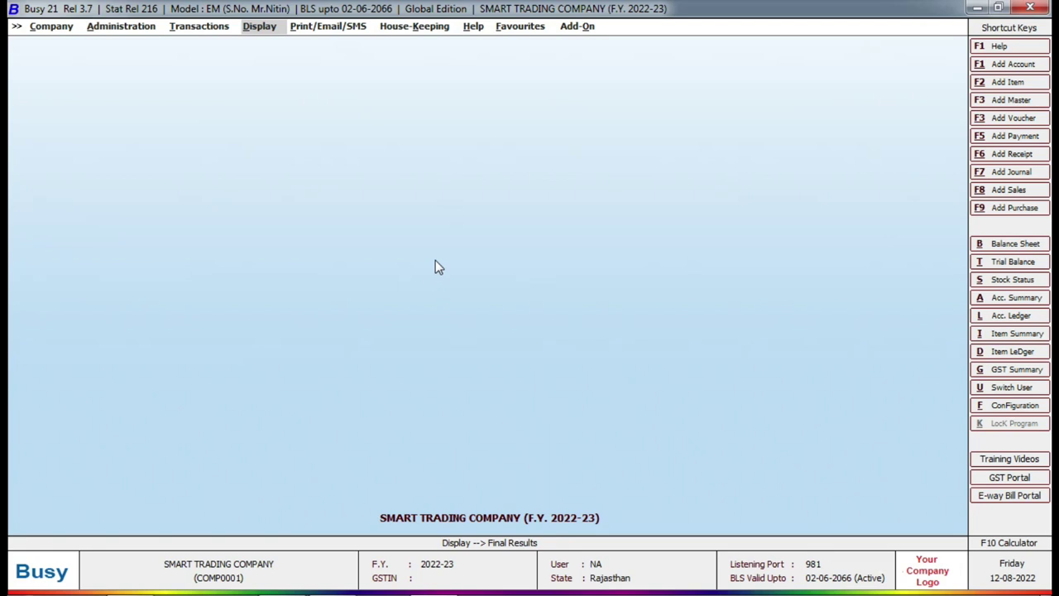
Step: Switch to TallyPrime and open voucher entry from the Gateway of Tally
left_click(336, 592)
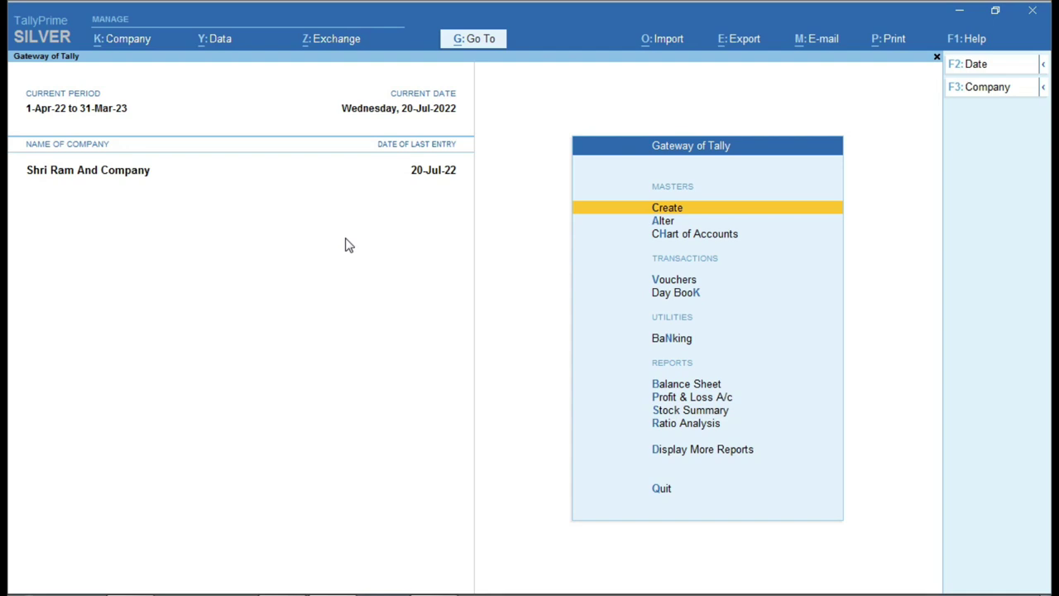
key("Down")
key("Down")
key("Down")
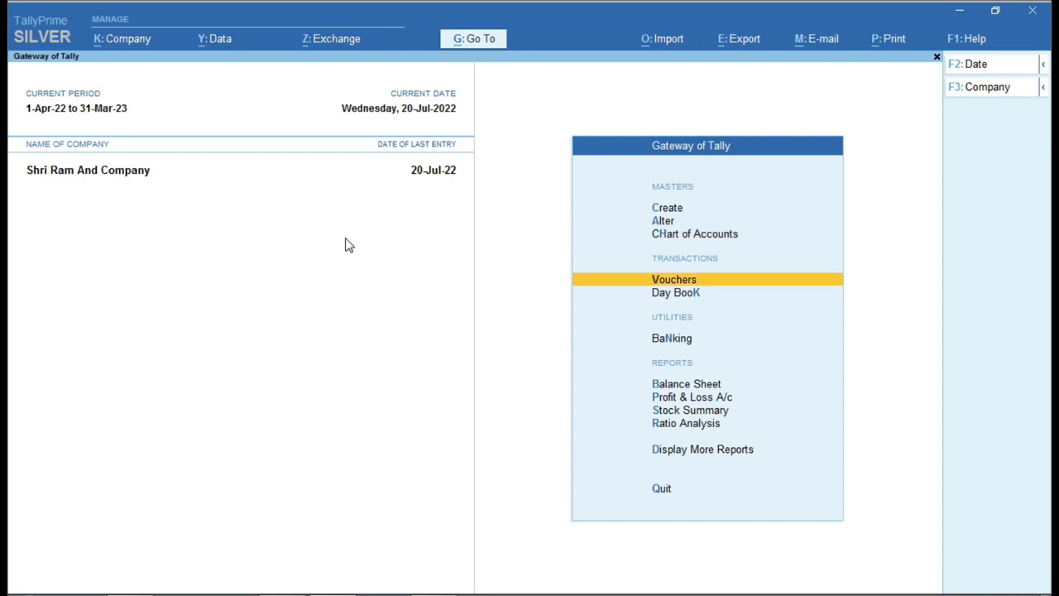
key("ctrl+1")
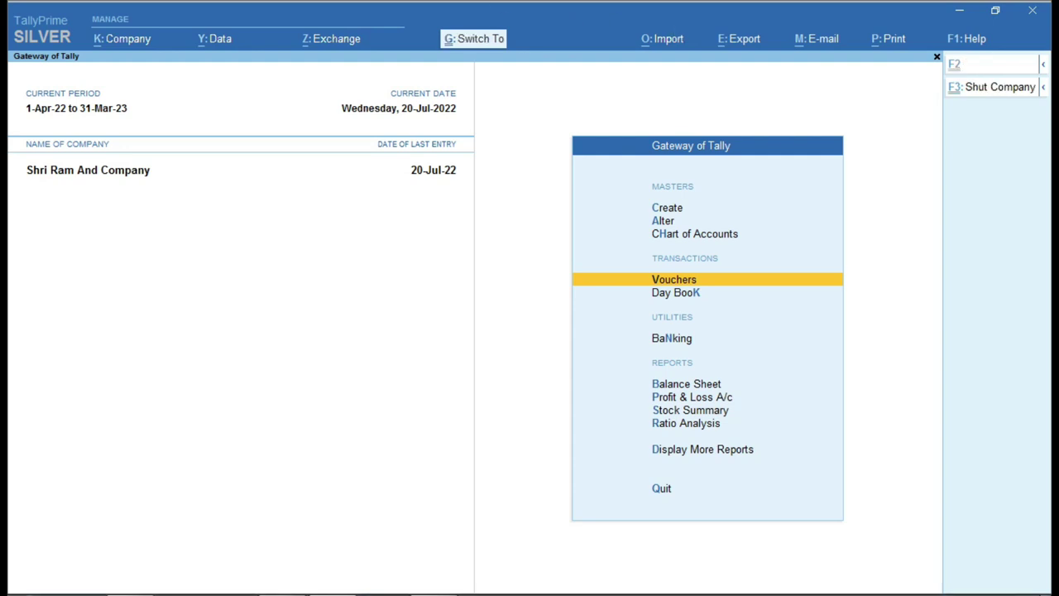
mouse_move(607, 525)
left_mouse_down()
mouse_move(627, 569)
mouse_move(747, 570)
left_mouse_up()
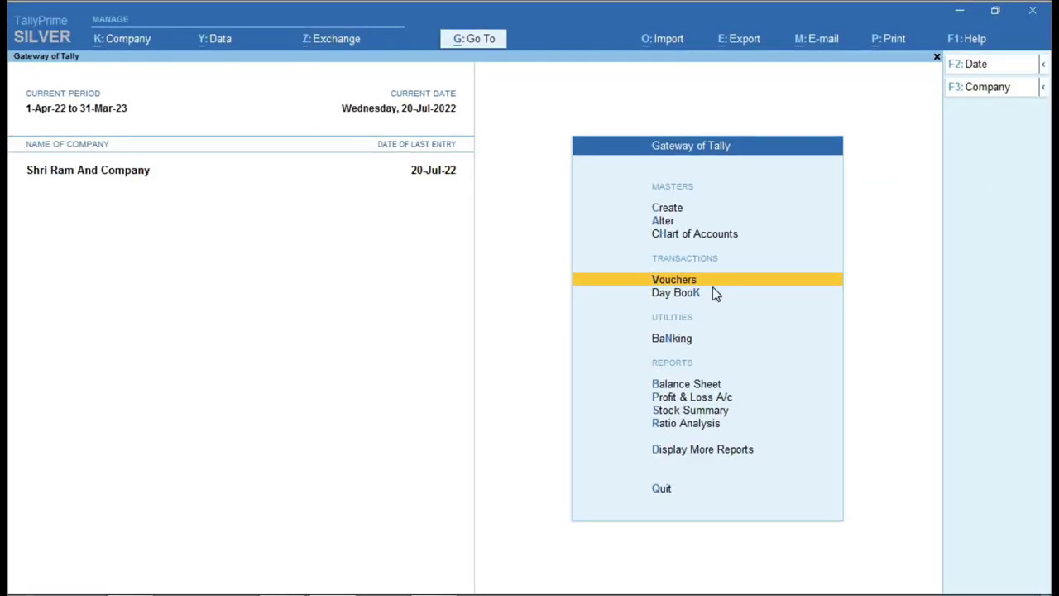
key("Return")
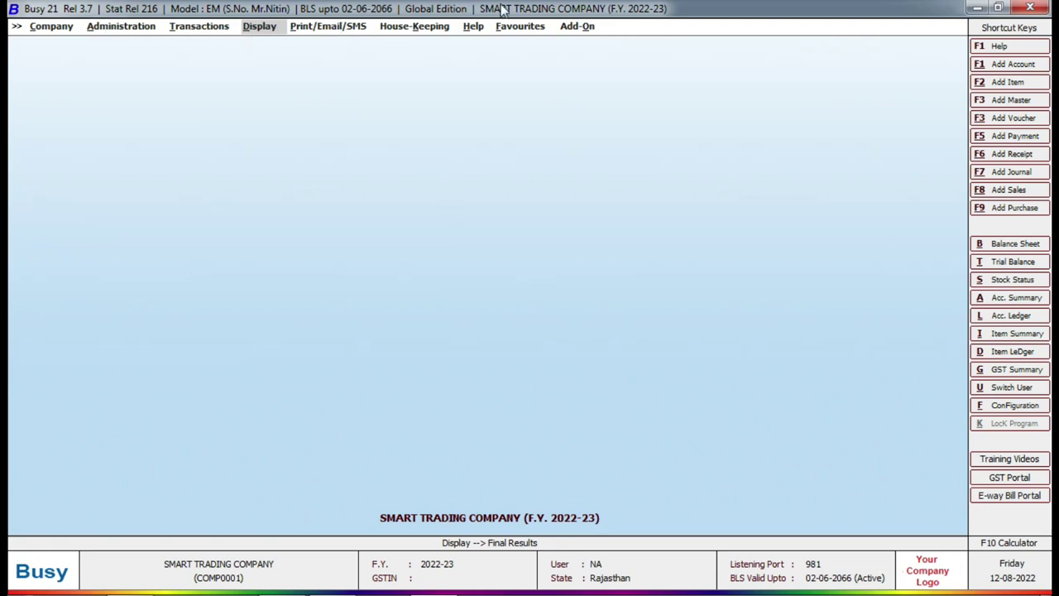
Step: Compare Busy's transaction types with TallyPrime's Sales and Receipt voucher screens, and quit voucher entry
left_click(214, 26)
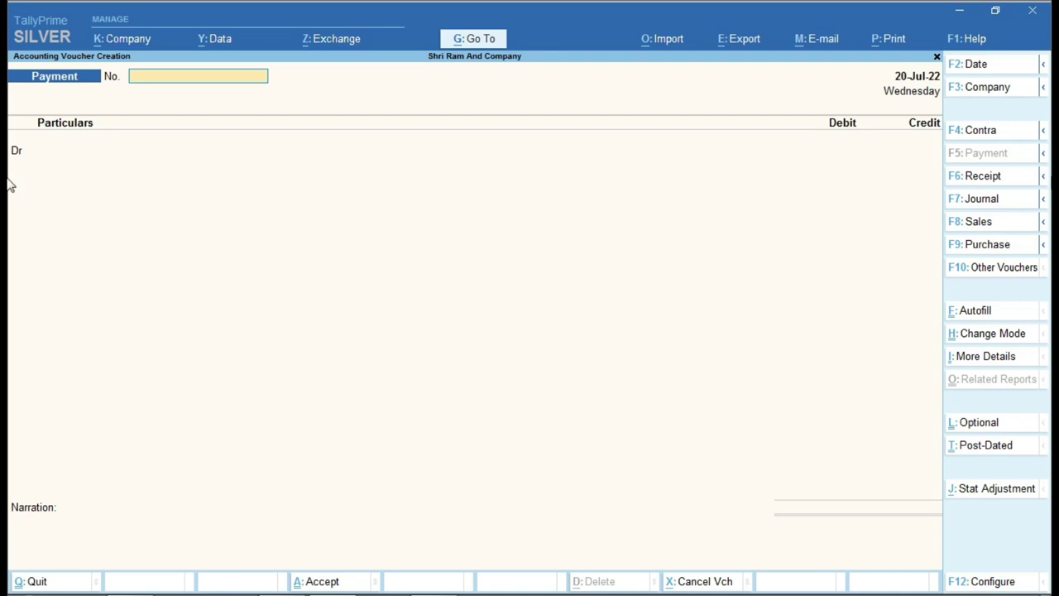
left_click(992, 229)
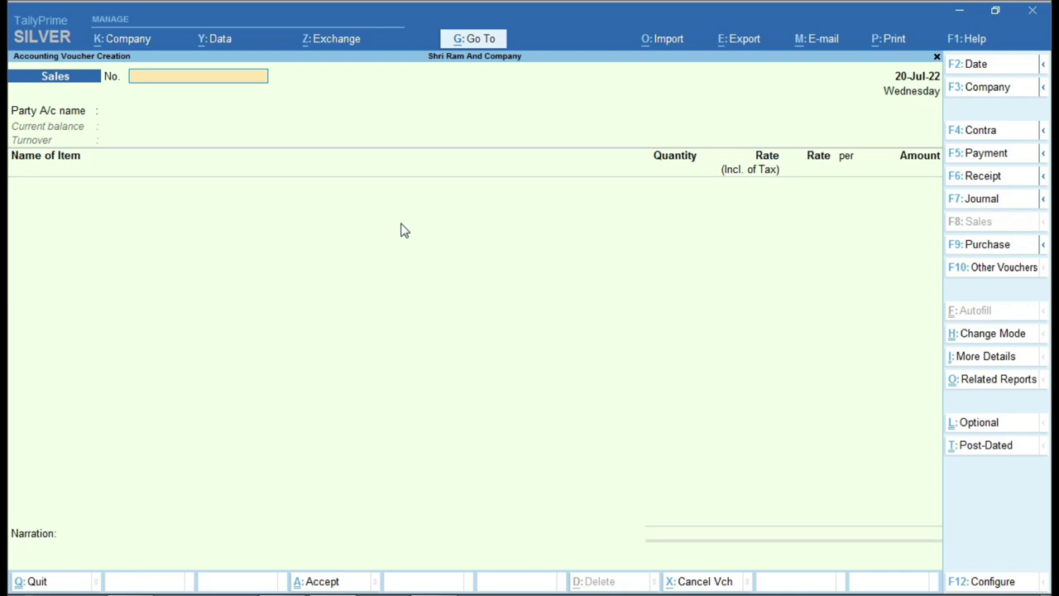
left_click(1001, 182)
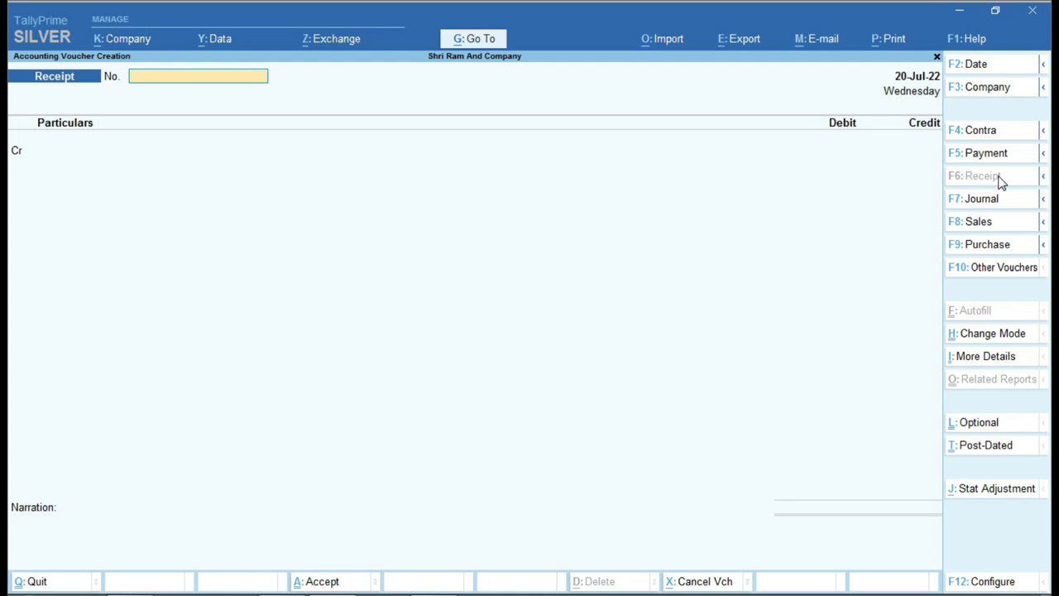
key("Escape")
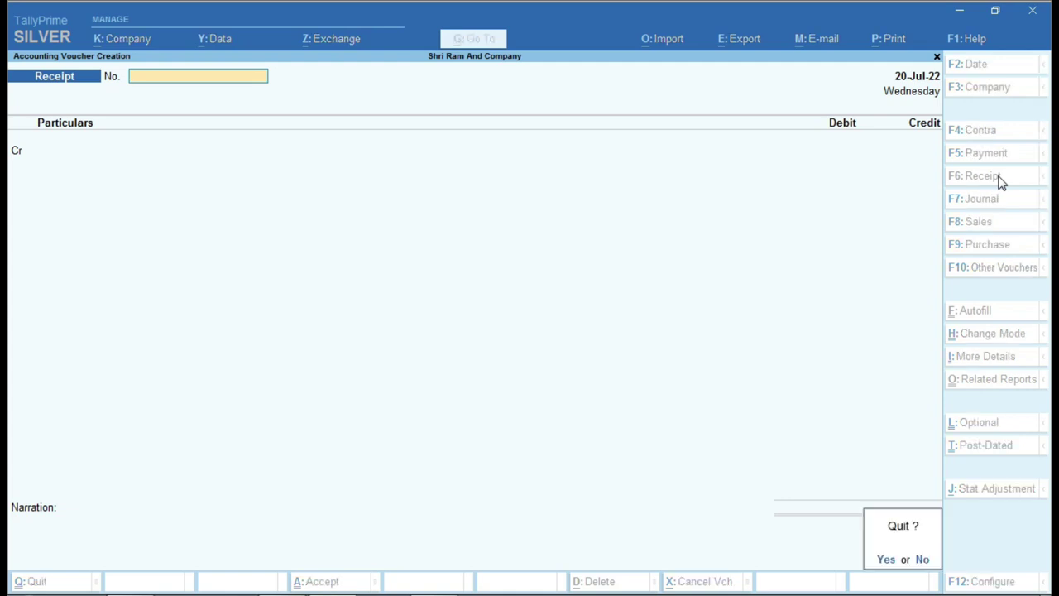
key("Return")
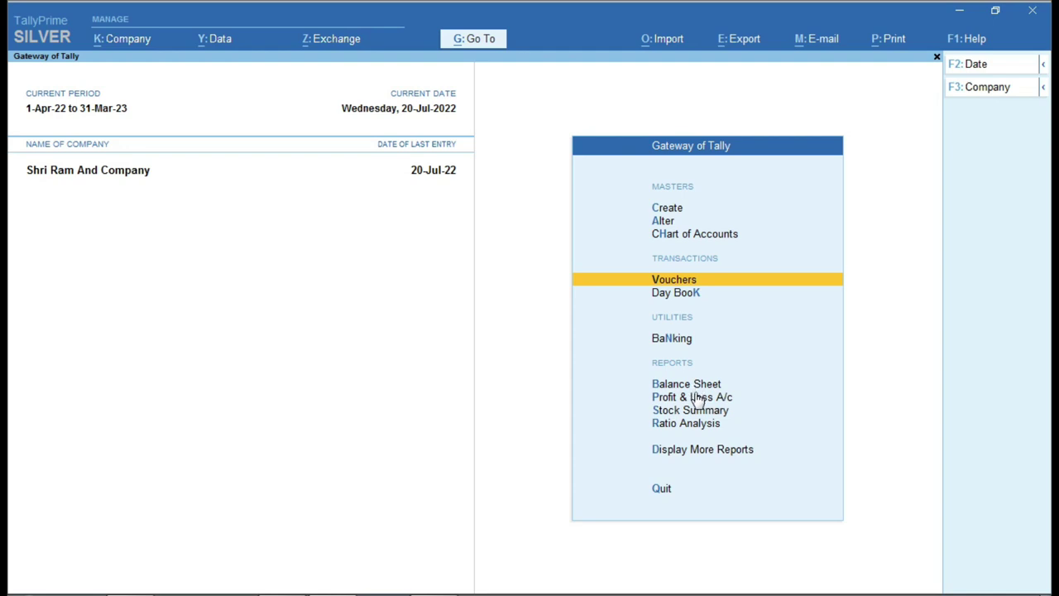
Step: View the GST Reports list among TallyPrime's statutory reports, and return to Display More Reports
left_click(700, 451)
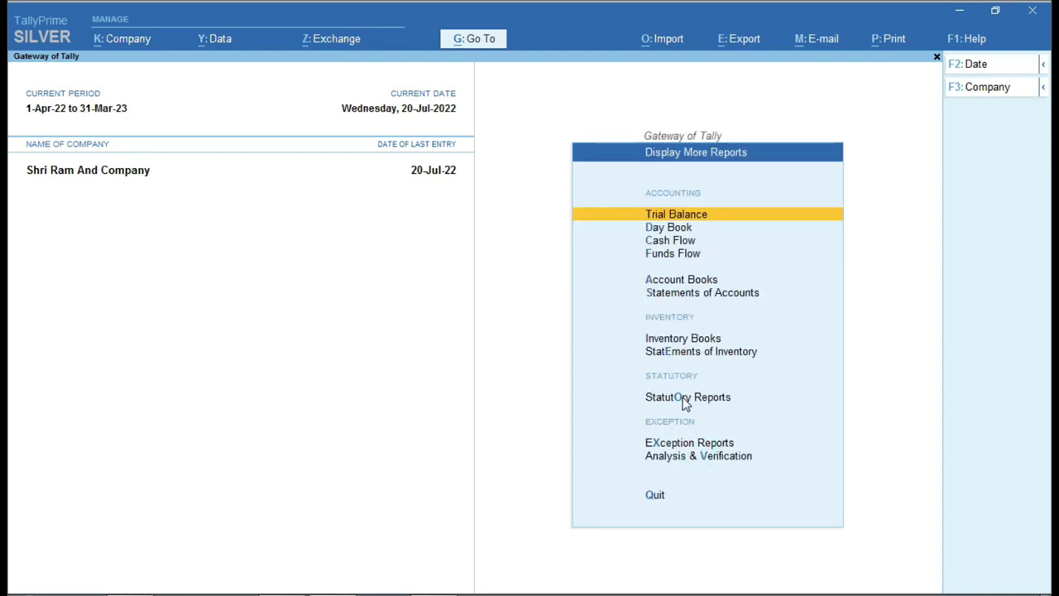
left_click(685, 404)
left_click(687, 328)
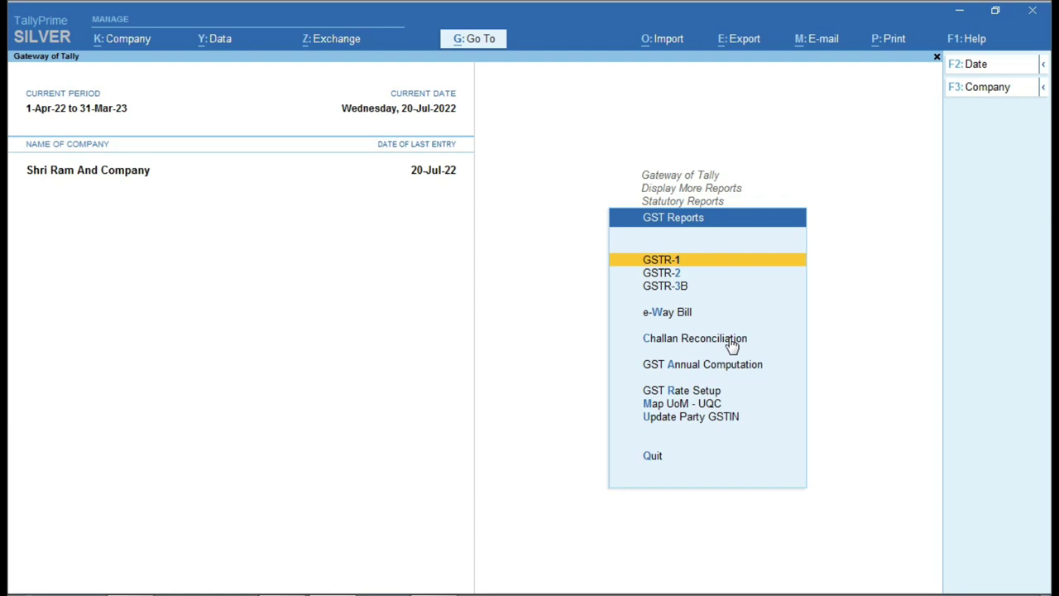
key("Escape")
key("Escape")
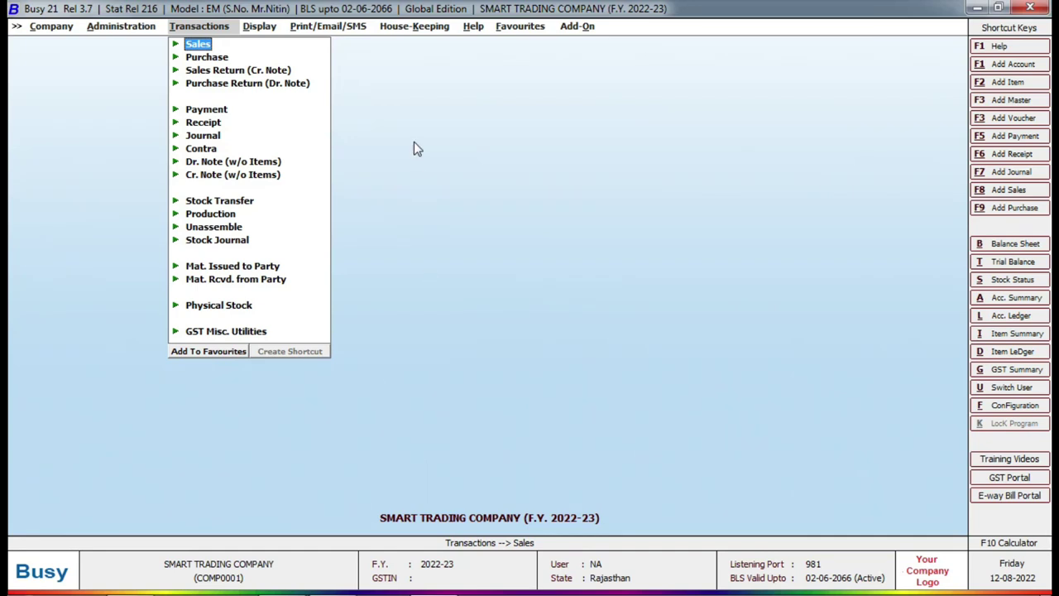
Step: In Busy, open the GSTR-1 options among the GST Returns reports, and close them without generating the report
left_click(261, 27)
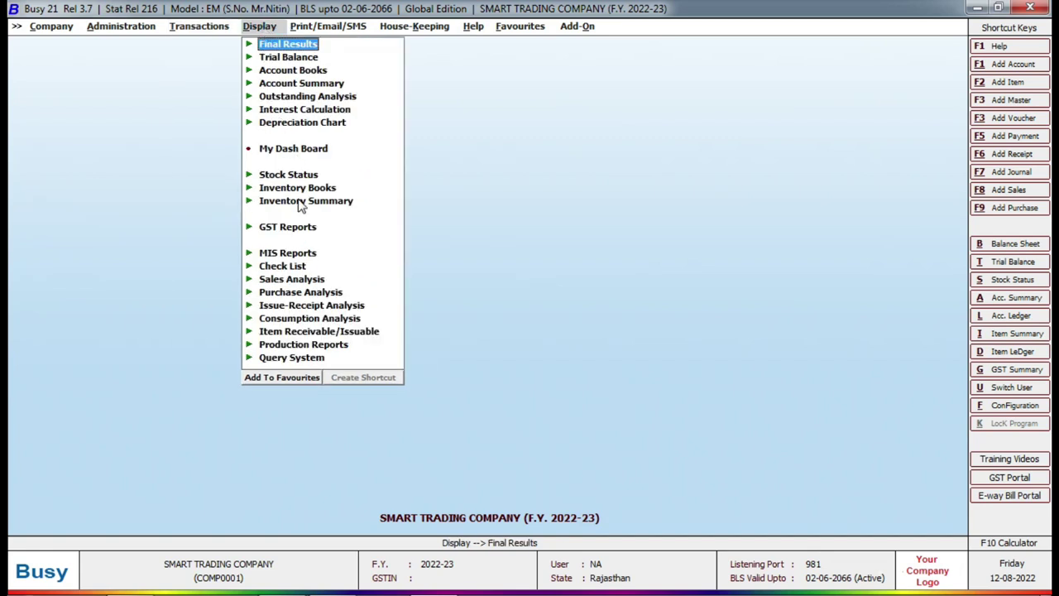
left_click(296, 229)
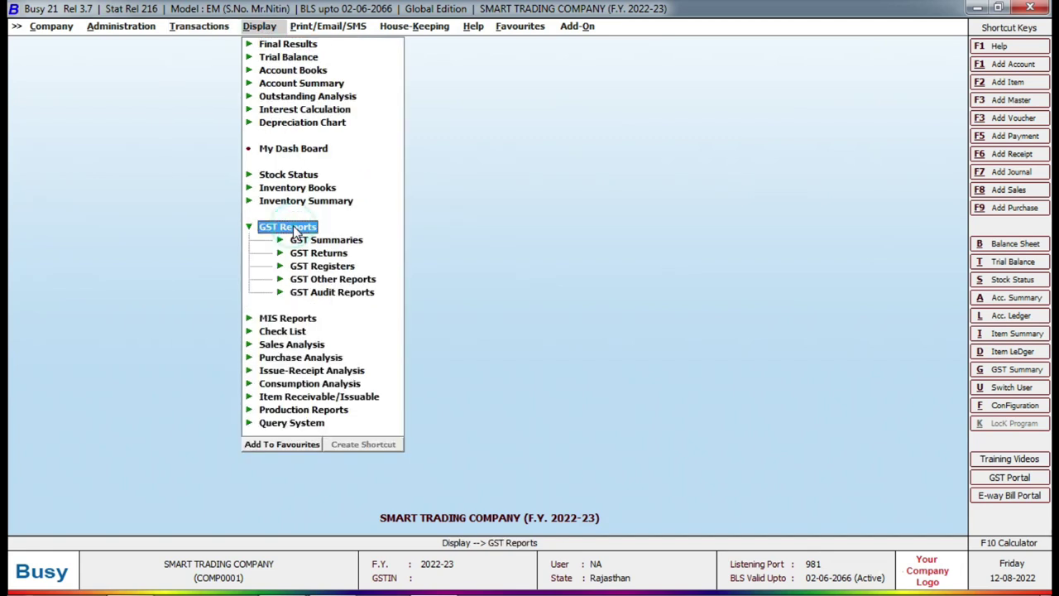
left_click(335, 255)
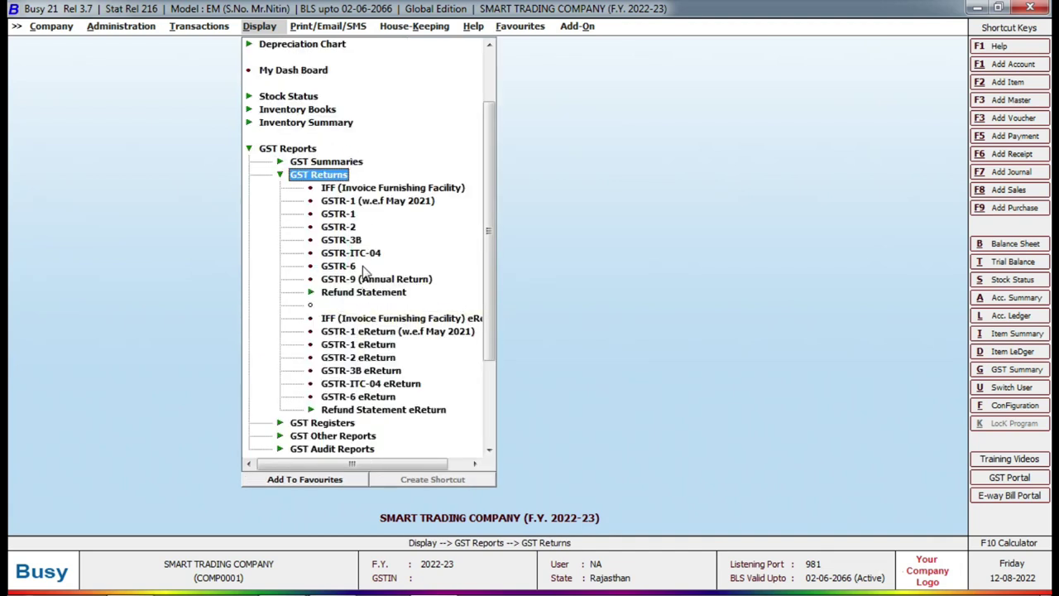
left_click(349, 217)
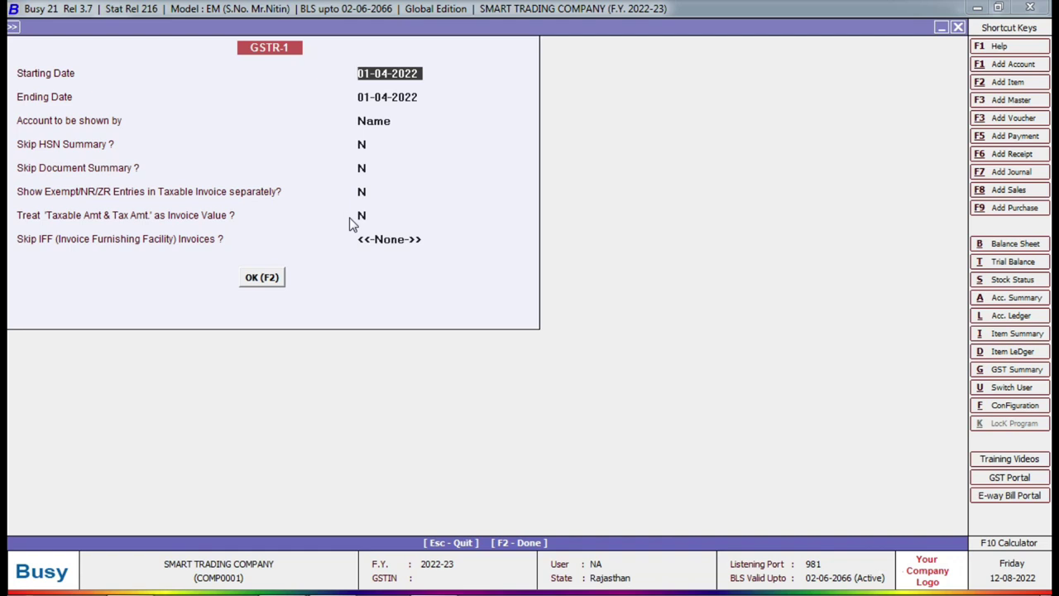
key("Escape")
key("Escape")
key("Escape")
key("Escape")
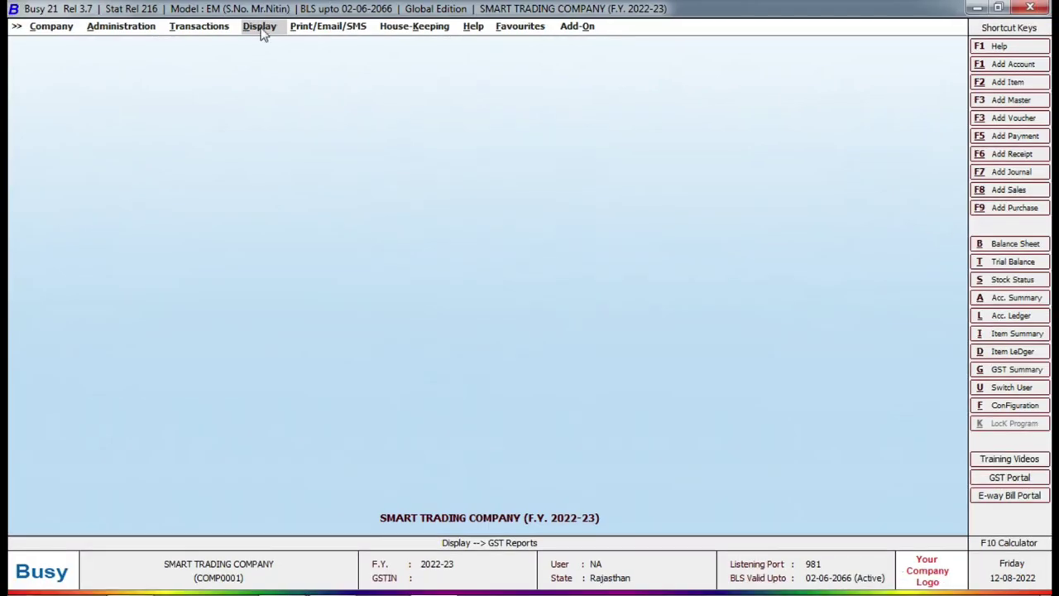
Step: Review Busy's report and transaction lists, and switch to TallyPrime to reopen voucher entry
left_click(259, 27)
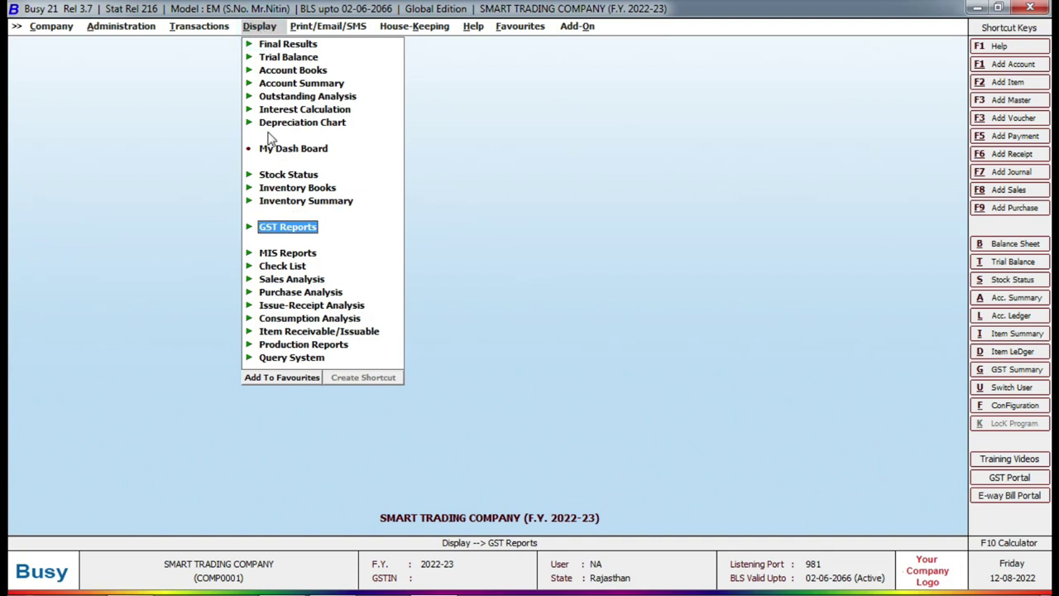
left_click(207, 27)
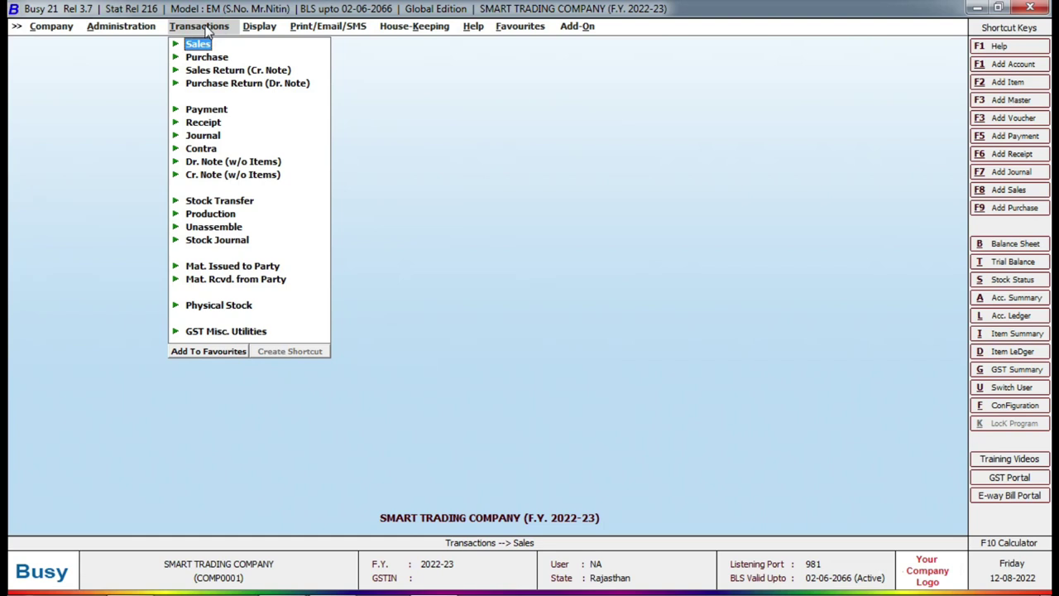
left_click(331, 423)
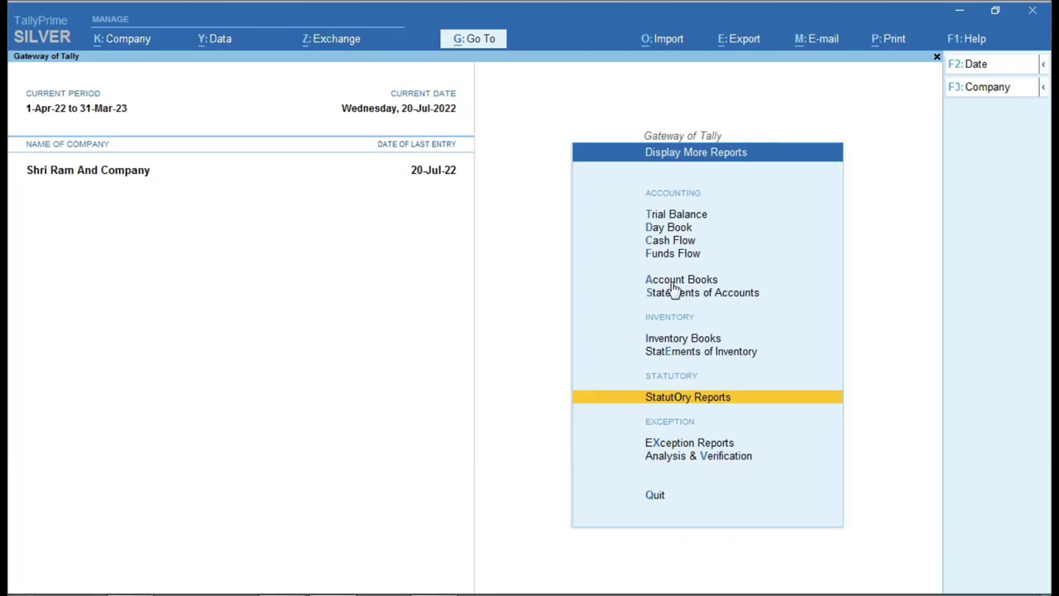
key("Escape")
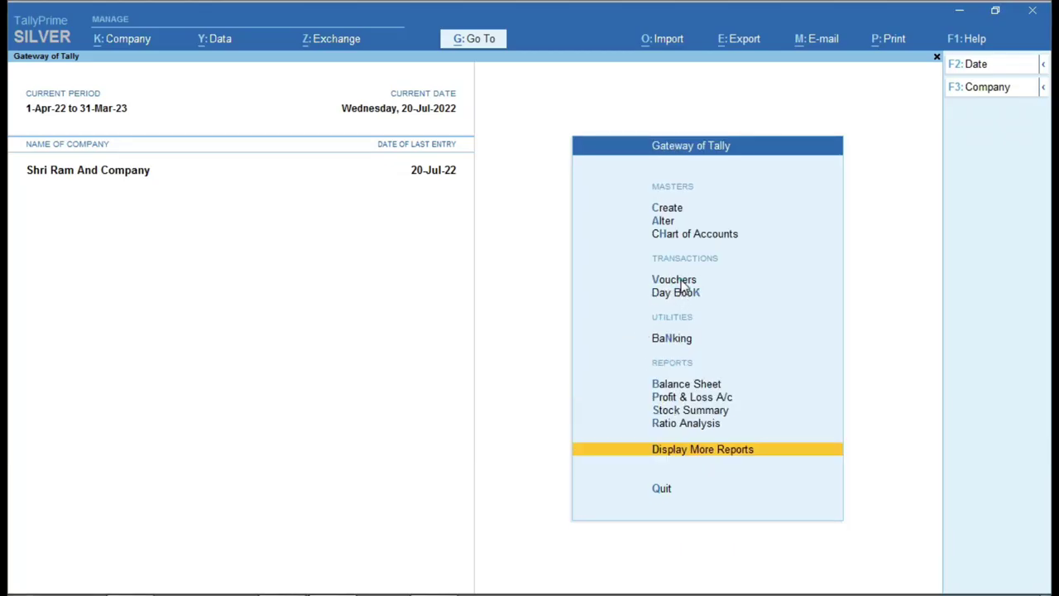
key("v")
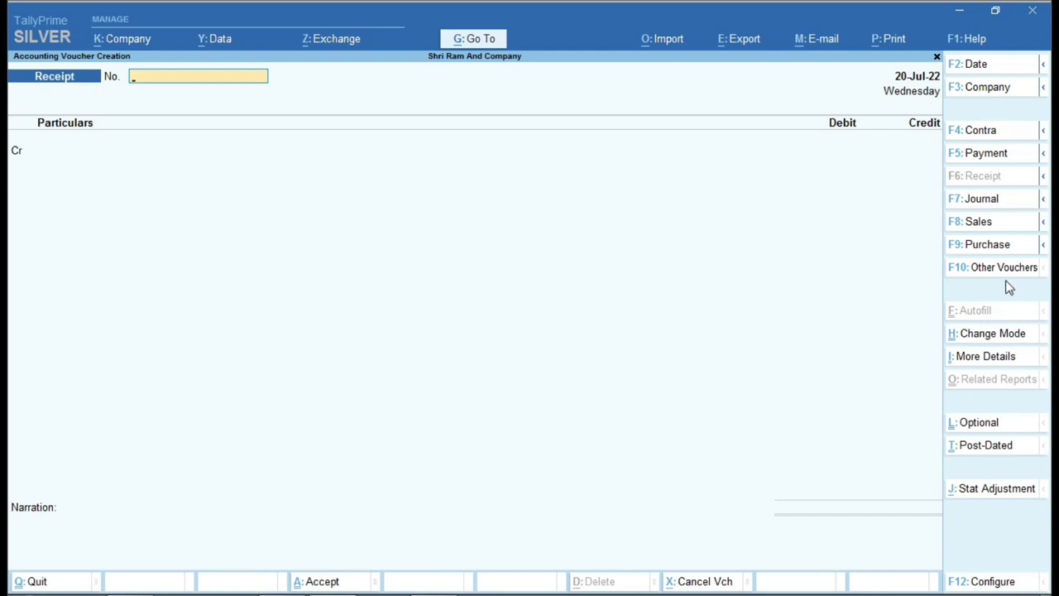